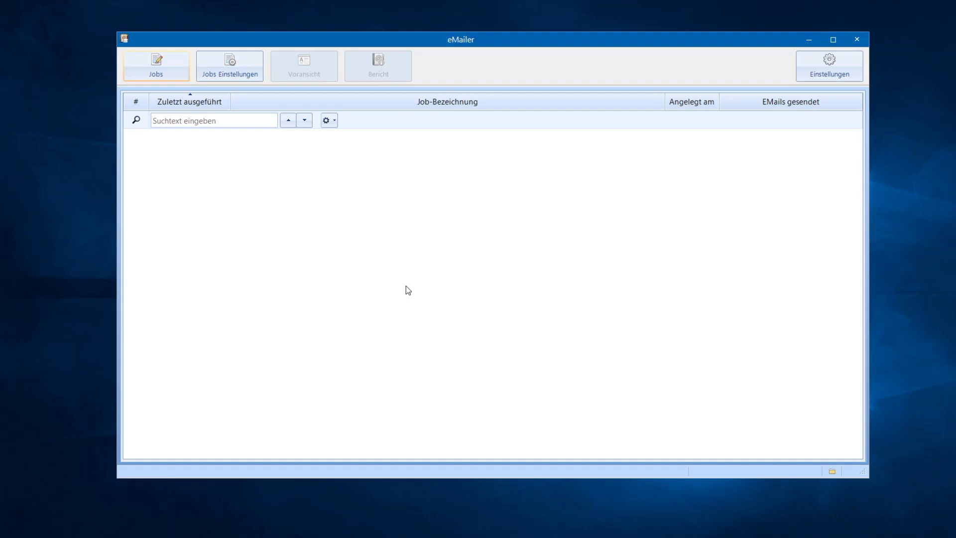
pyautogui.click(146, 67)
pyautogui.click(232, 69)
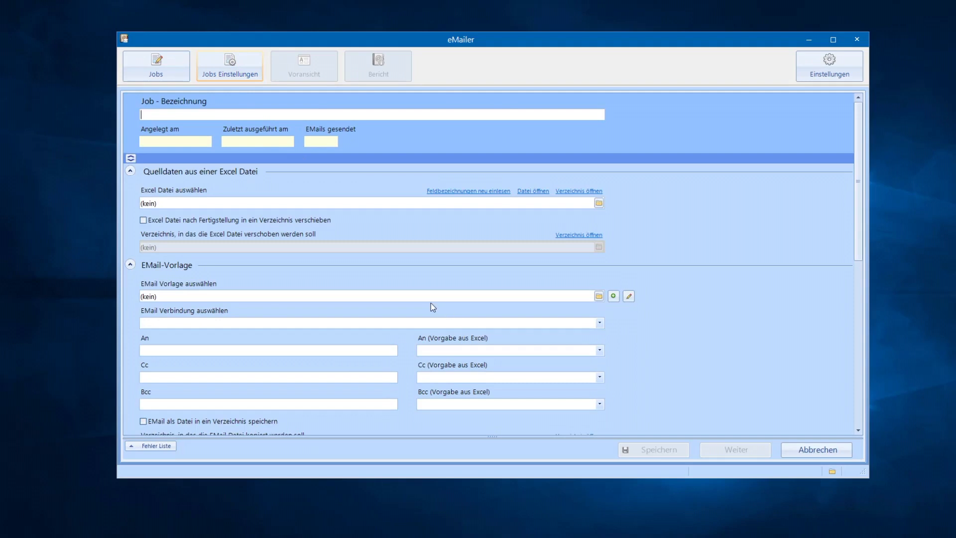
pyautogui.click(137, 64)
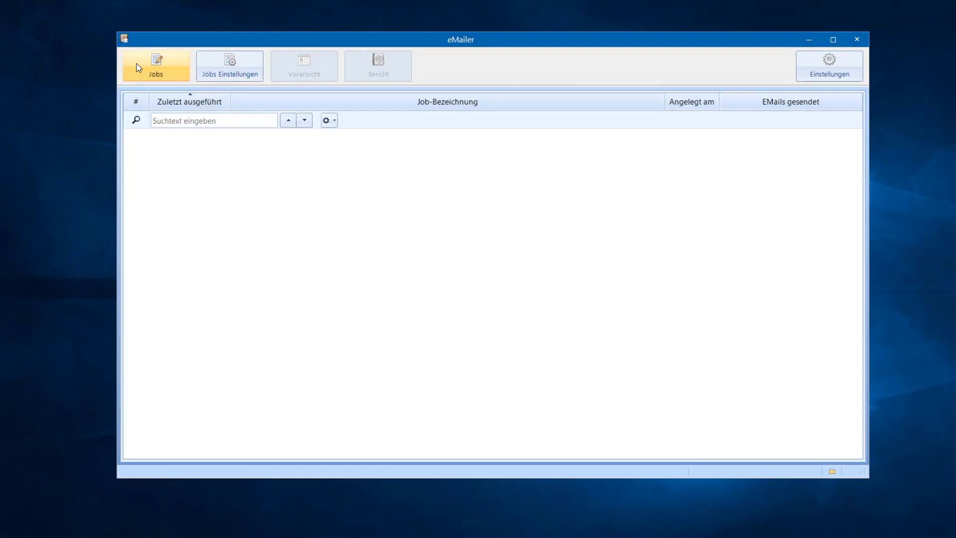
# - Create a new job in the job list and name it "Mein erster Job"
pyautogui.rightClick(406, 120)
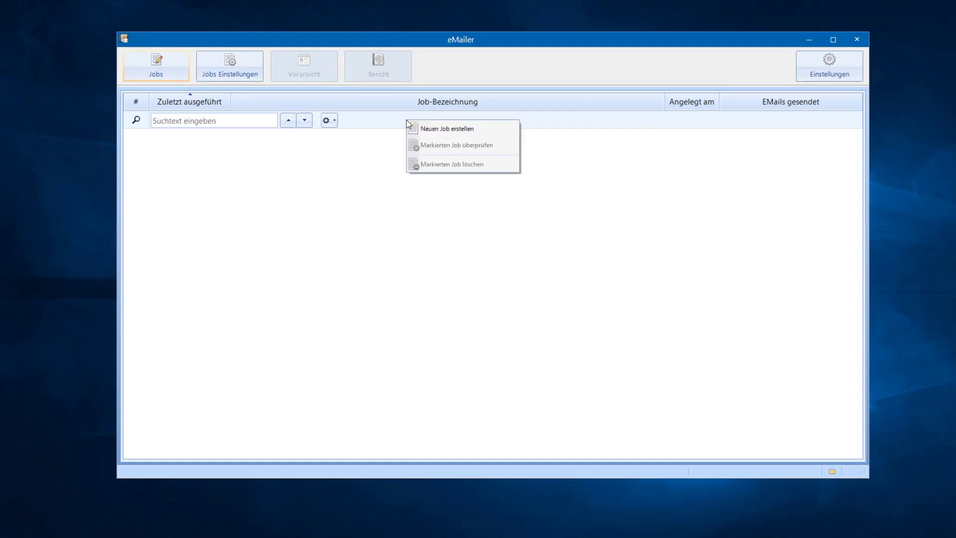
pyautogui.click(481, 133)
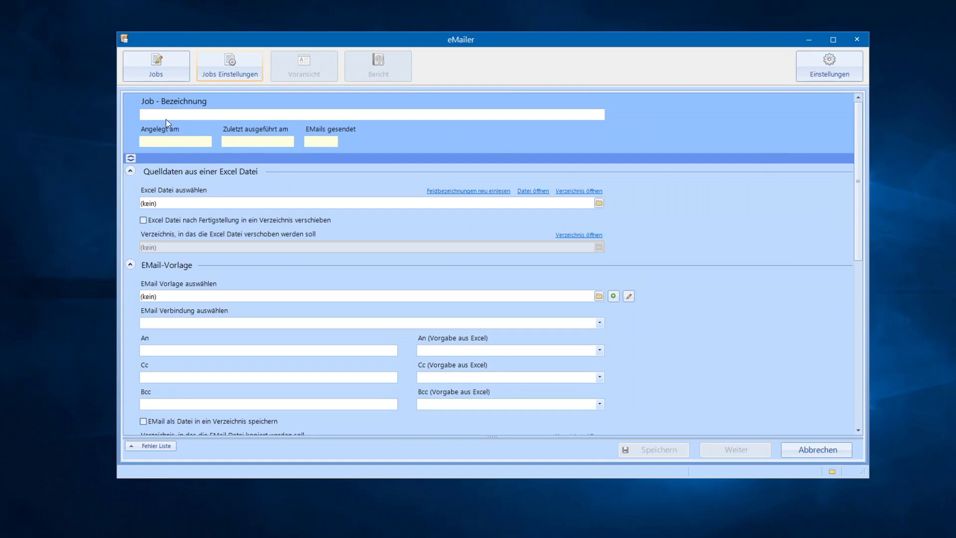
pyautogui.write('Mein erster Job')
pyautogui.press('Tab')
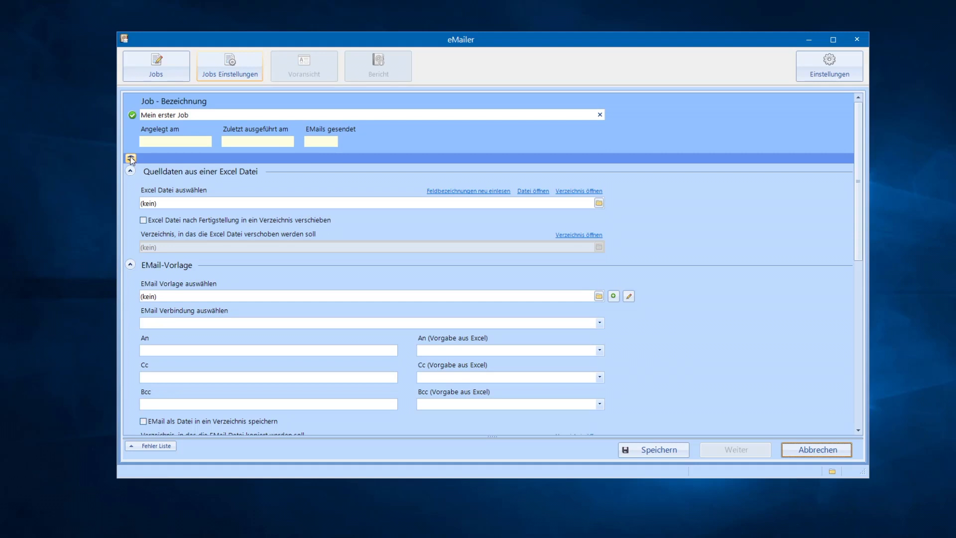
# - Collapse all sections of the job settings and save the new job
pyautogui.click(131, 159)
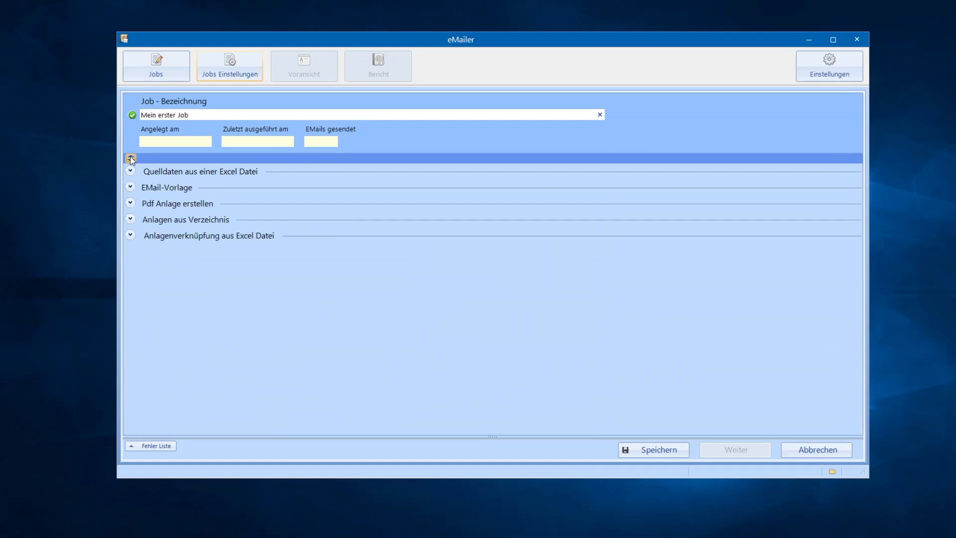
pyautogui.click(131, 159)
pyautogui.click(131, 159)
pyautogui.click(646, 451)
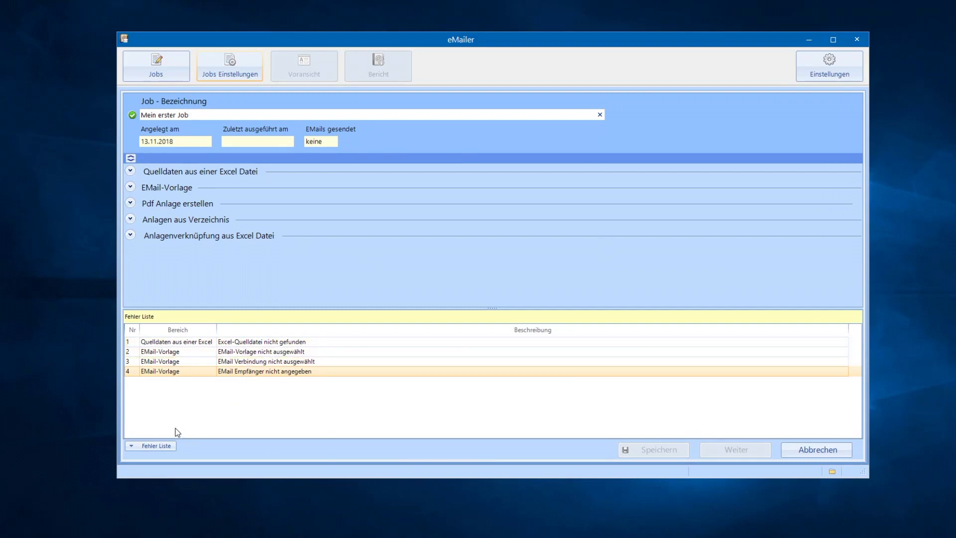
# - Toggle the job's error list to review its entries and return to the job overview
pyautogui.click(130, 446)
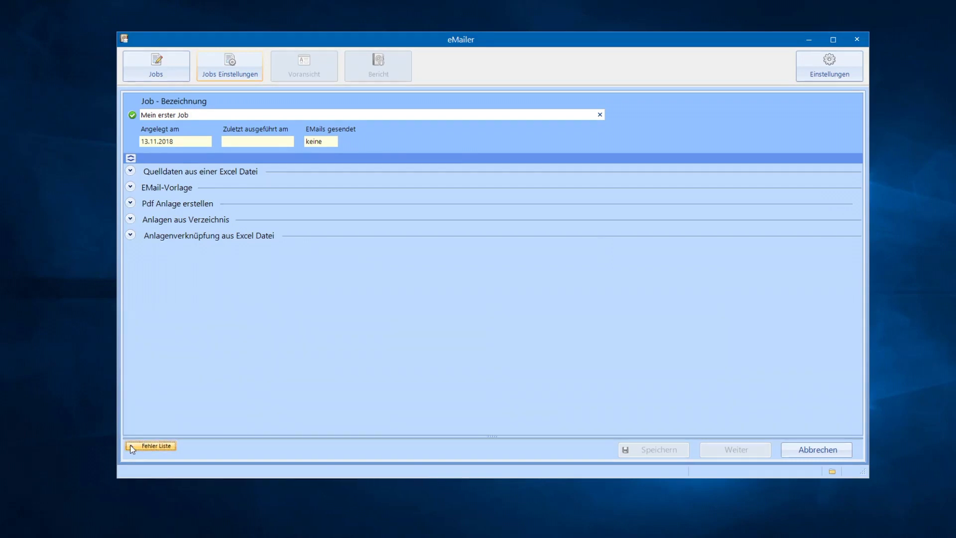
pyautogui.click(131, 446)
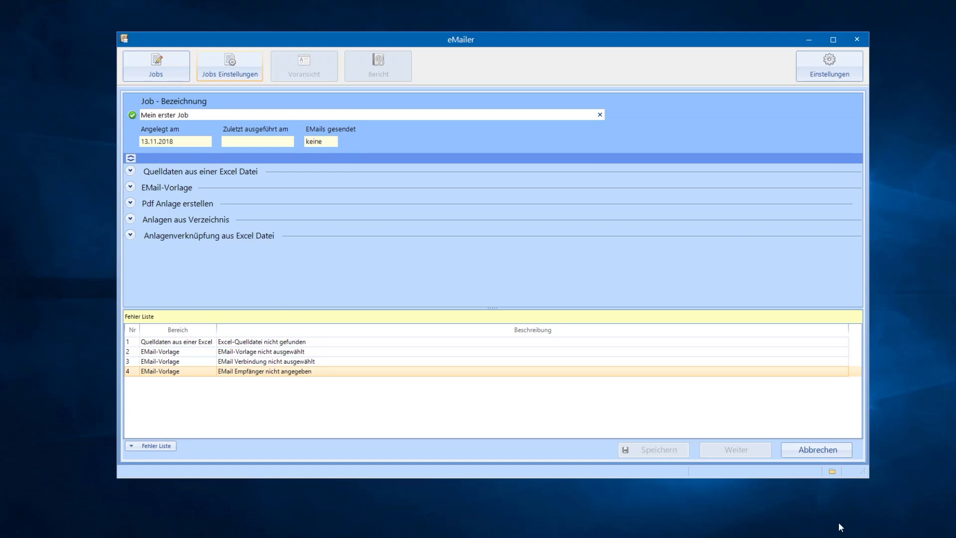
pyautogui.click(158, 67)
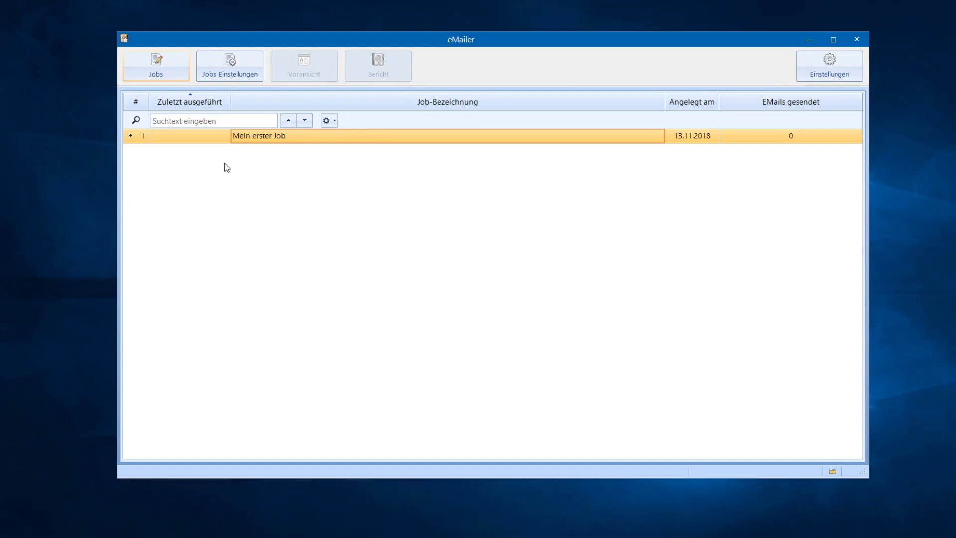
# - Sort the job list by EMails gesendet, then move that column before Angelegt am and Job-Bezeichnung before Zuletzt ausgeführt
pyautogui.click(237, 102)
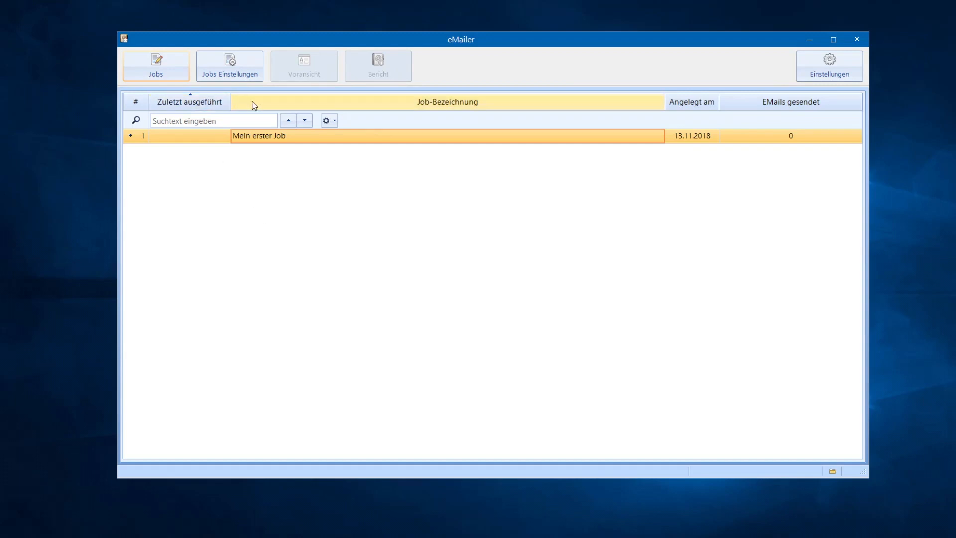
pyautogui.click(704, 102)
pyautogui.click(777, 102)
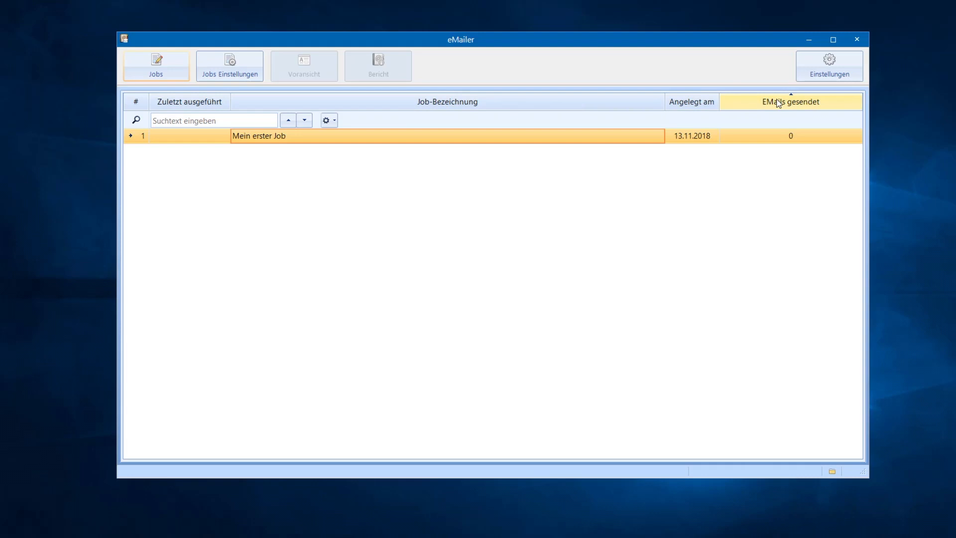
pyautogui.moveTo(779, 103); pyautogui.dragTo(675, 110)
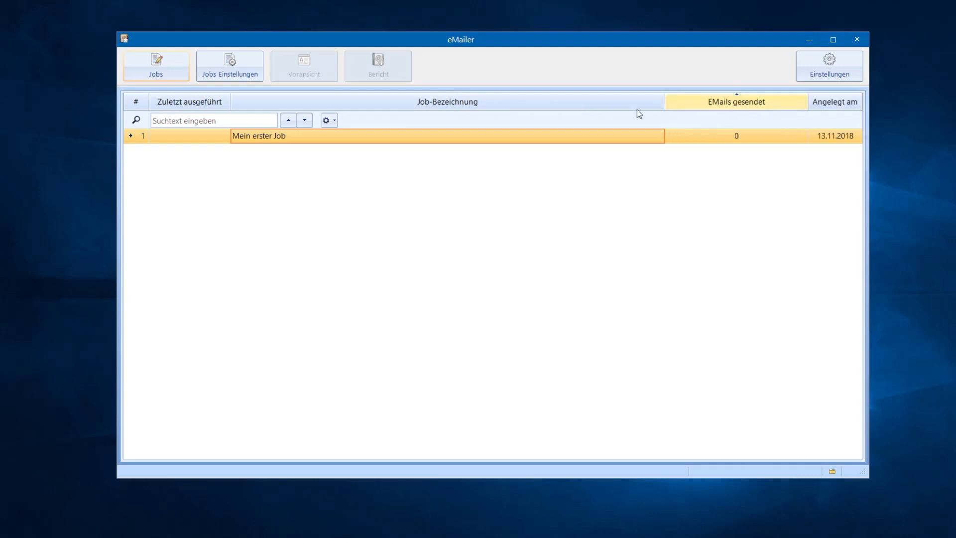
pyautogui.moveTo(565, 106); pyautogui.dragTo(185, 106)
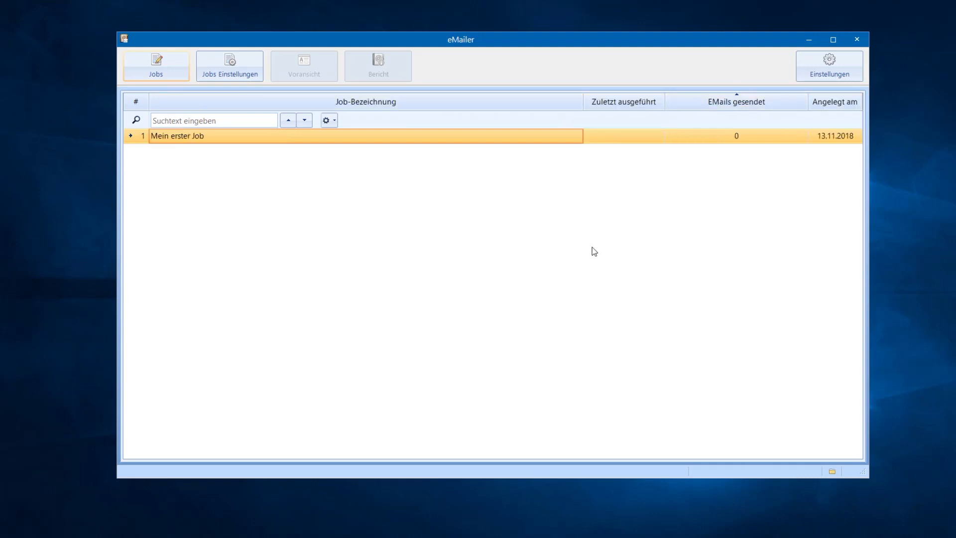
# - Examine the job list's search options, including the columns available for searching, and close them unchanged
pyautogui.click(332, 121)
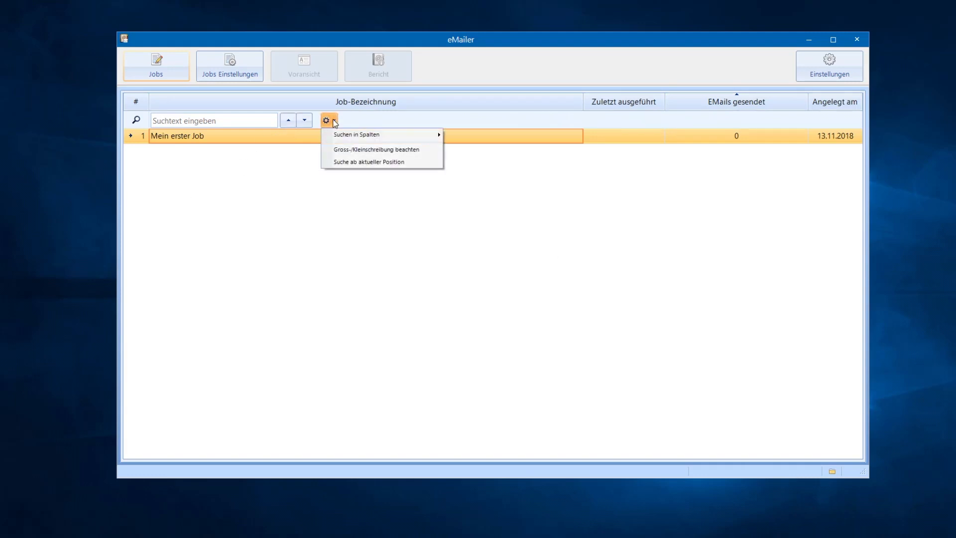
pyautogui.moveTo(343, 137)
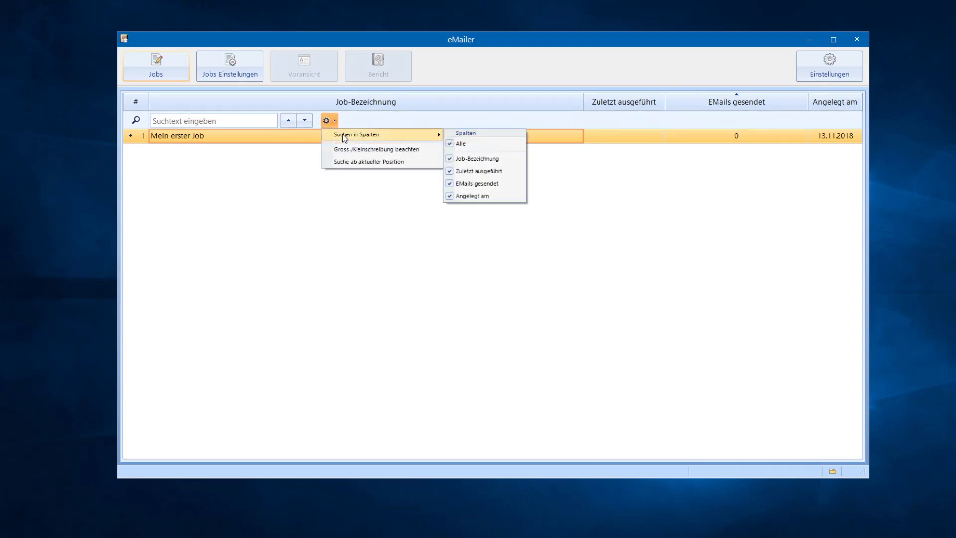
pyautogui.click(234, 240)
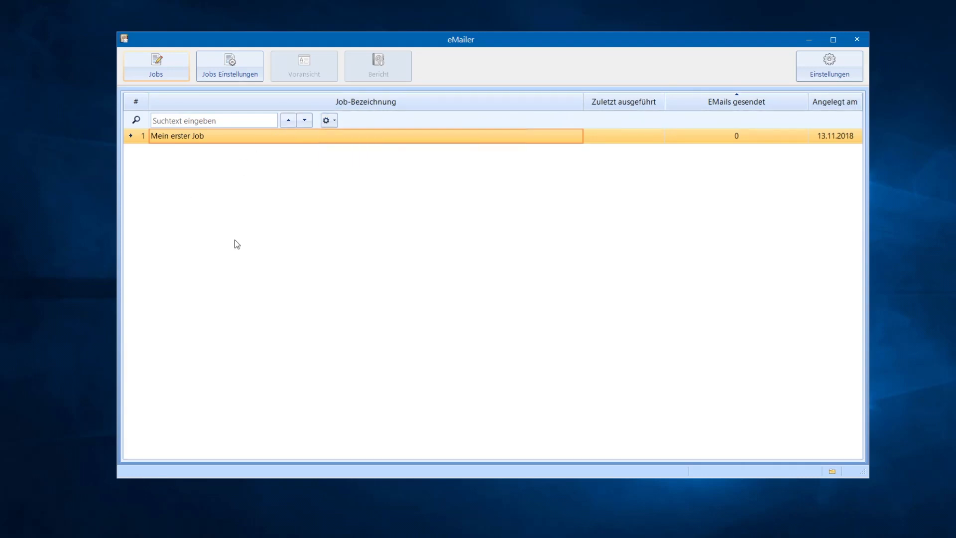
# - Reopen the job "Mein erster Job", expand its Excel source data section and select the error entry for the missing source file
pyautogui.doubleClick(255, 139)
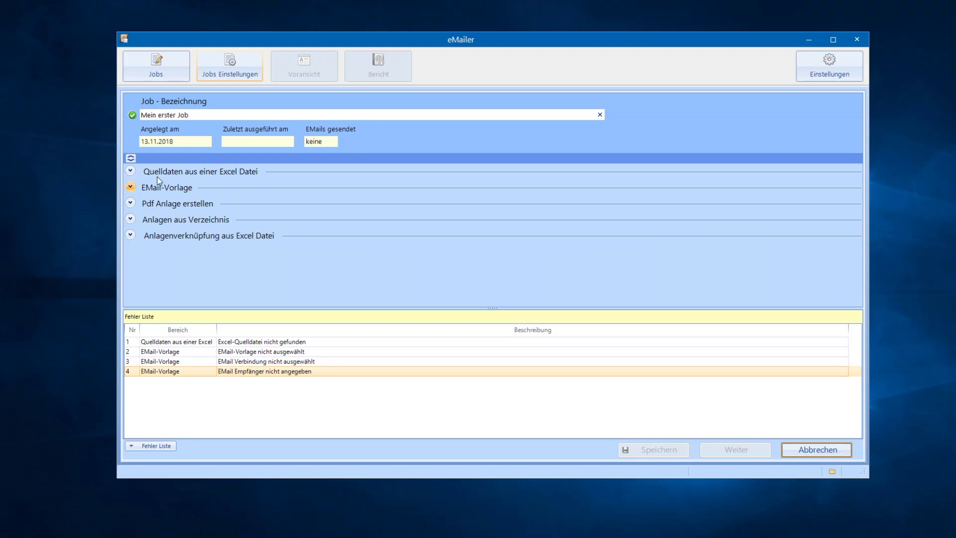
pyautogui.click(131, 171)
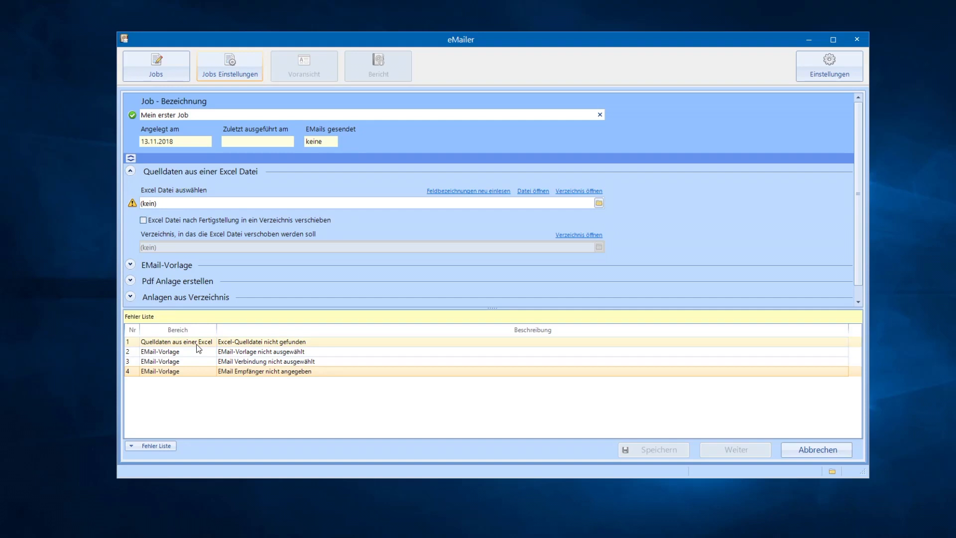
pyautogui.click(242, 343)
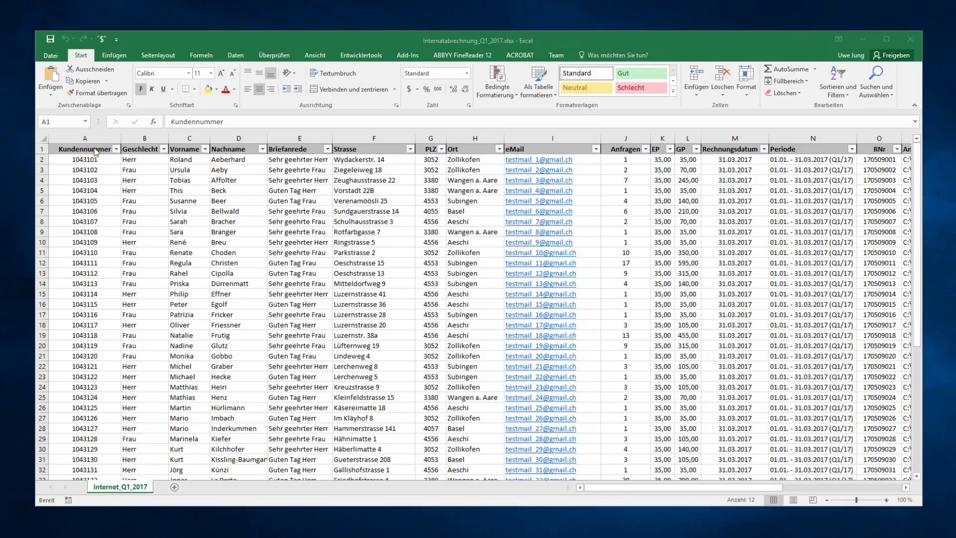
# - Switch to Excel and examine the header row, the eMail column and the records in Internatabrechnung_Q1_2017.xlsx
pyautogui.click(40, 149)
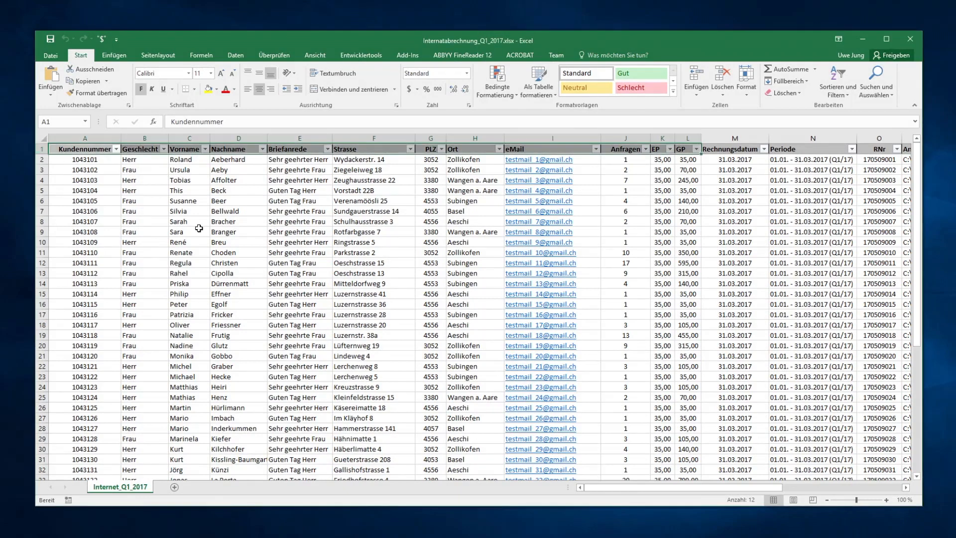
pyautogui.scroll(2, 199, 228)
pyautogui.scroll(1, 199, 228)
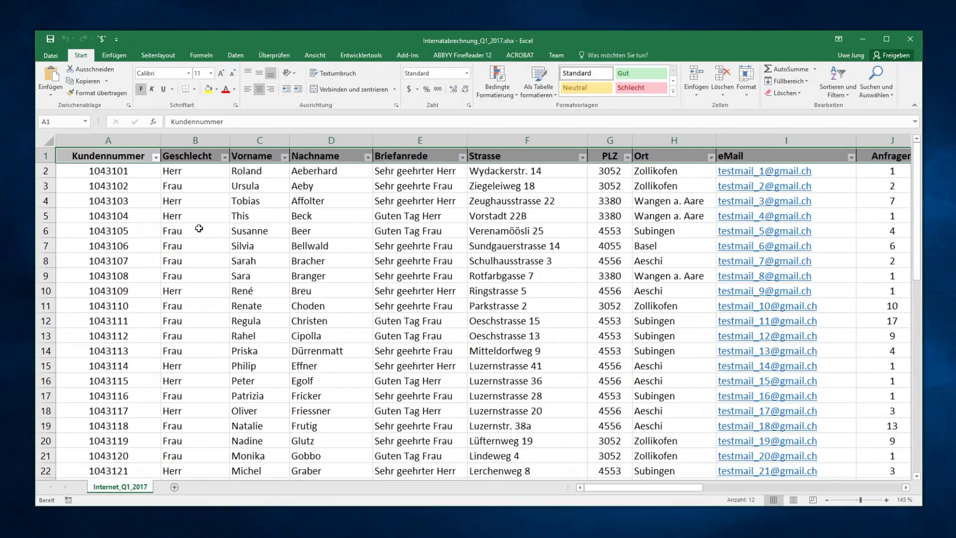
pyautogui.click(786, 140)
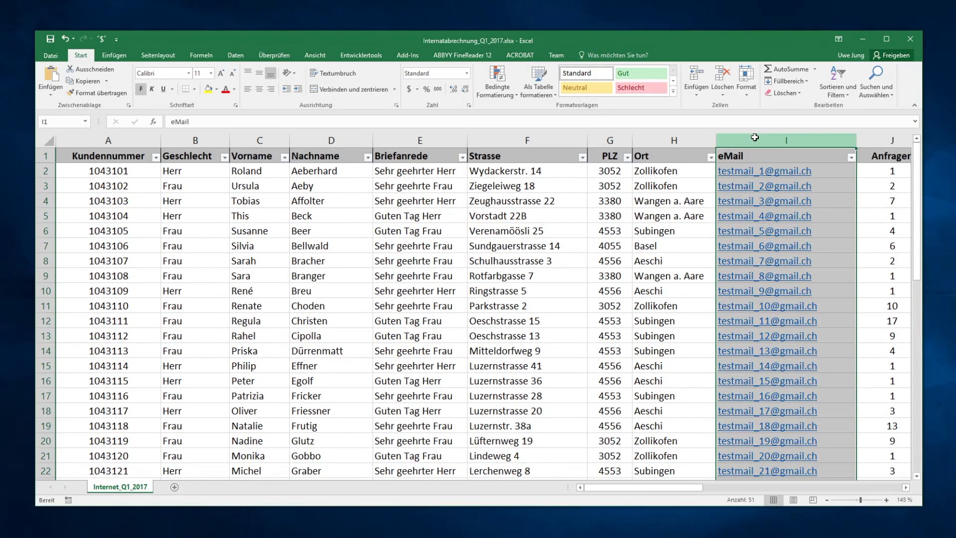
pyautogui.moveTo(631, 485); pyautogui.dragTo(731, 486)
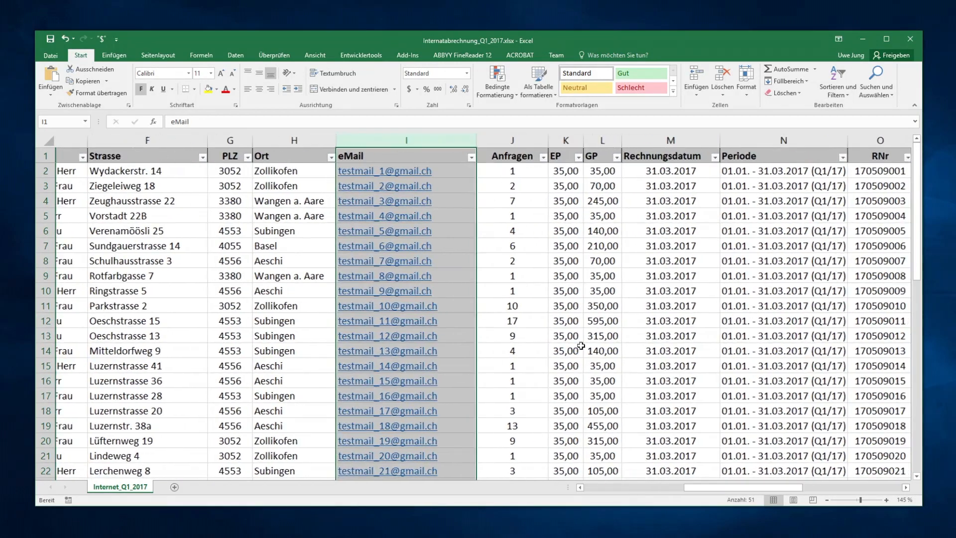
pyautogui.scroll(-20, 567, 317)
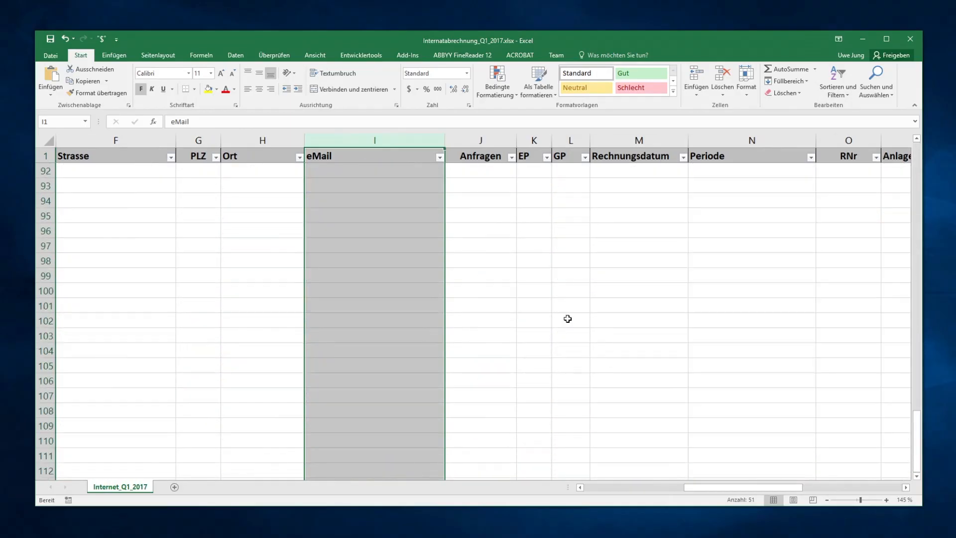
pyautogui.scroll(20, 568, 319)
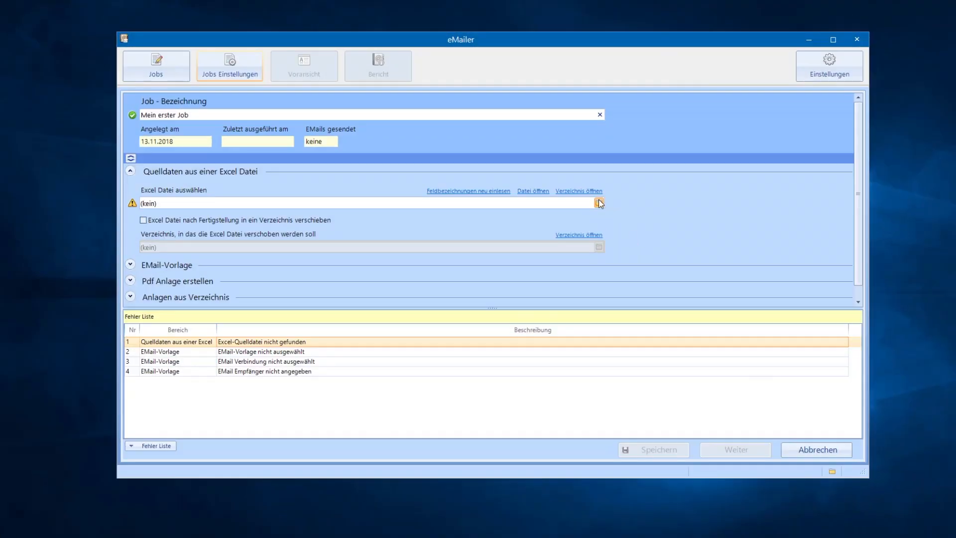
# - Switch back to eMailer and assign Internatabrechnung_Q1_2017.xlsx from the 10 Excel Quell Dateien folder as the job's source file
pyautogui.click(599, 202)
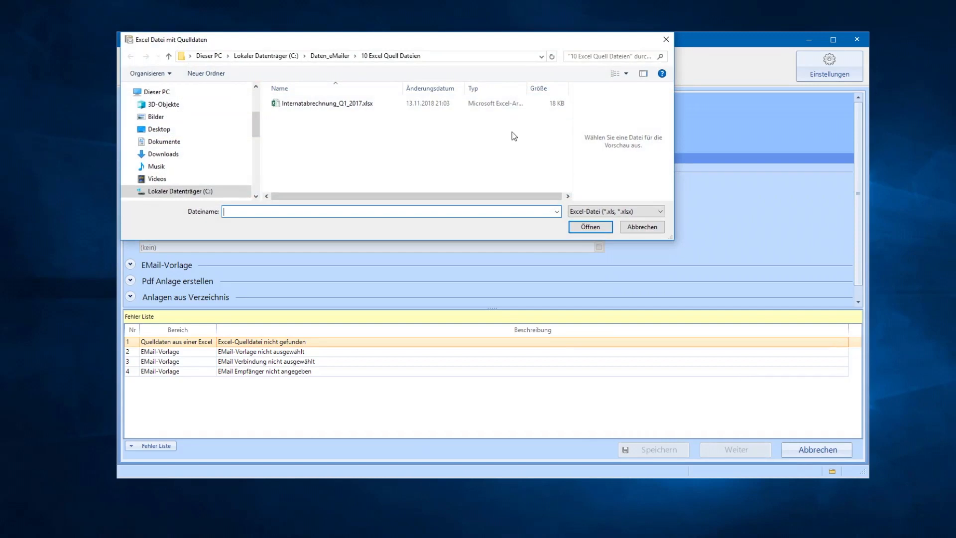
pyautogui.click(472, 105)
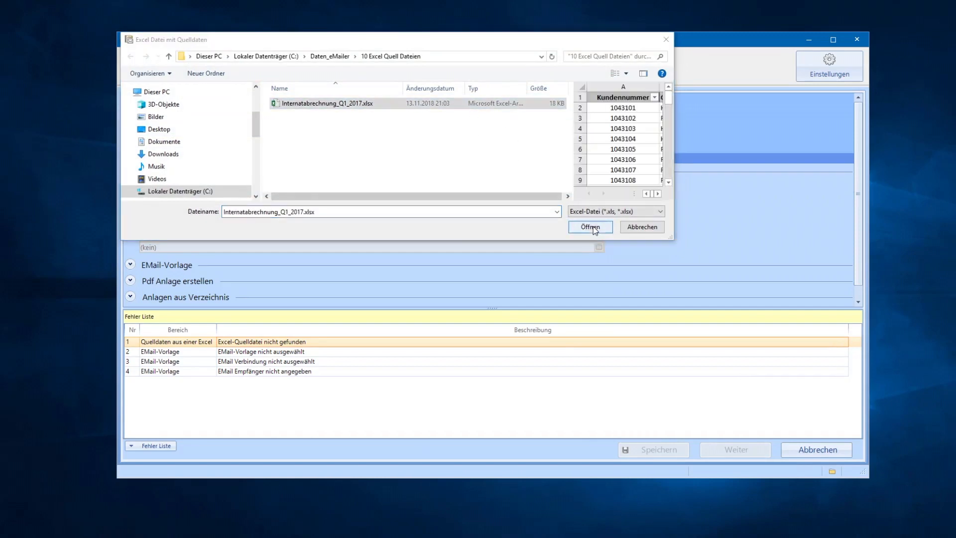
pyautogui.click(590, 227)
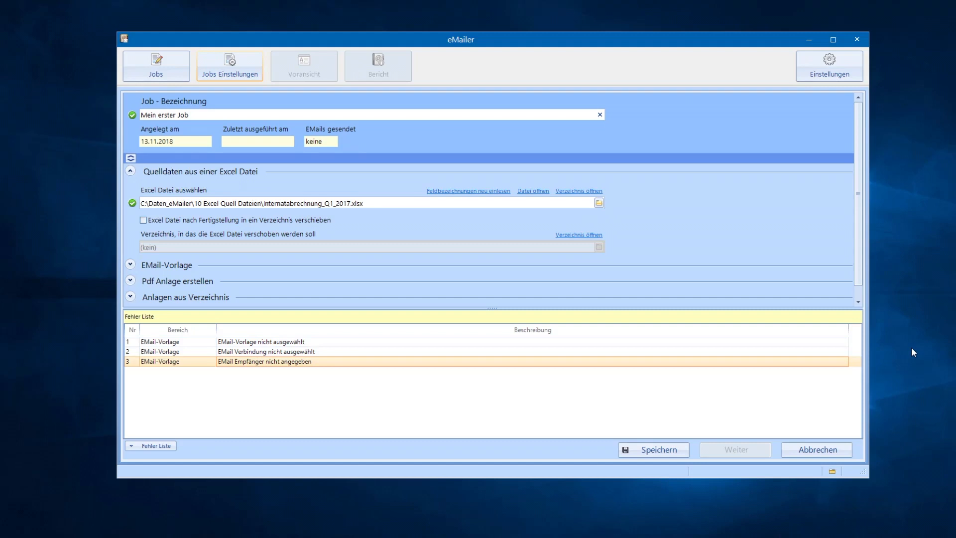
# - Have the Excel file moved to C:\Daten_eMailer\20 Excel Archiv Dateien after completion and save the job
pyautogui.click(142, 222)
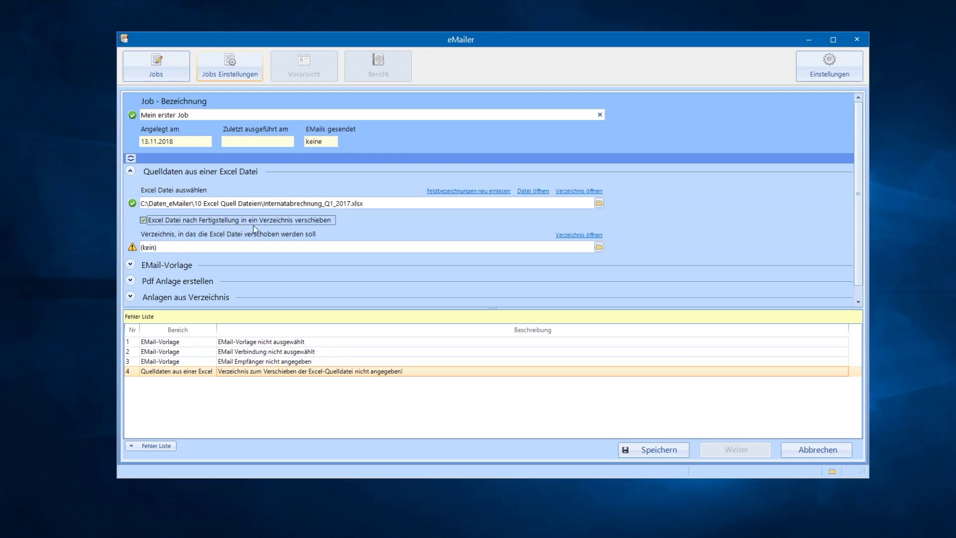
pyautogui.click(598, 247)
pyautogui.doubleClick(437, 266)
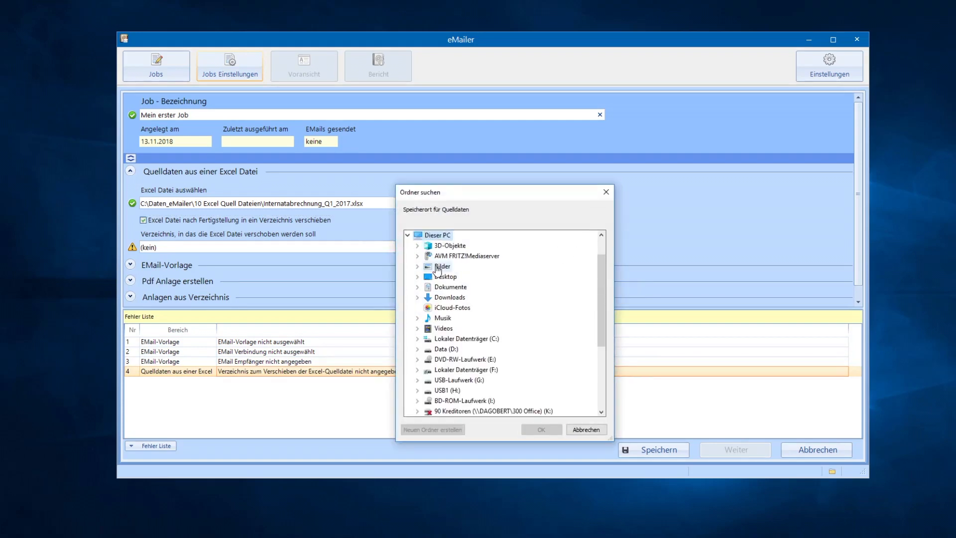
pyautogui.doubleClick(463, 341)
pyautogui.doubleClick(468, 297)
pyautogui.click(471, 319)
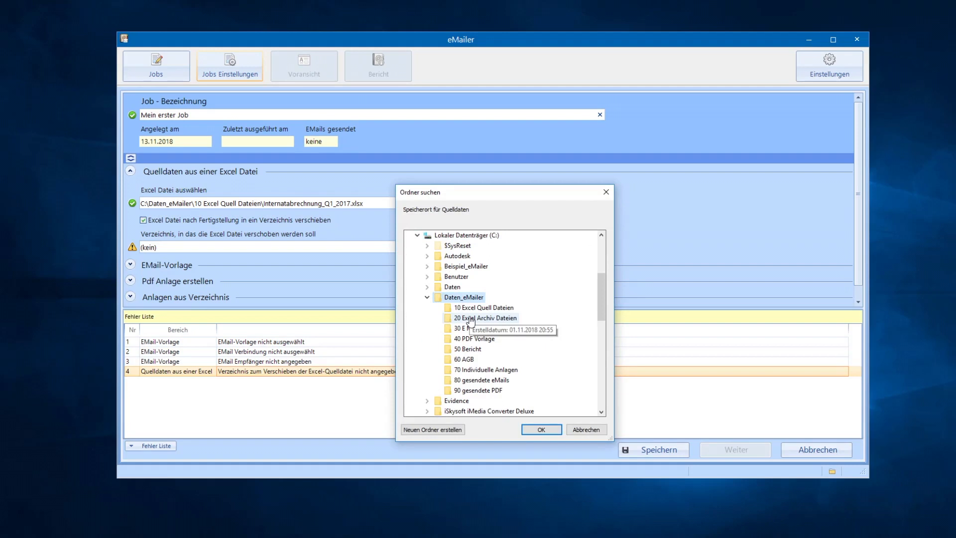
pyautogui.click(541, 430)
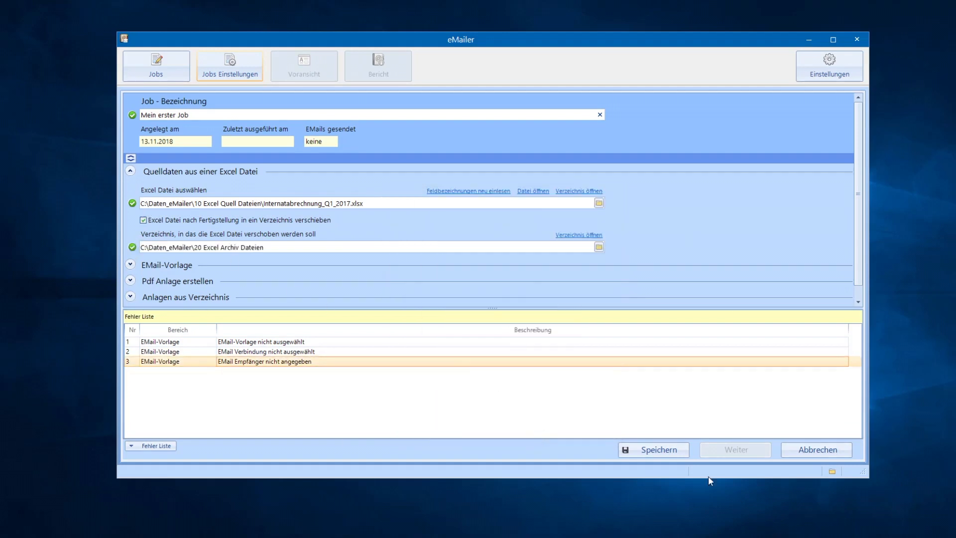
pyautogui.click(656, 452)
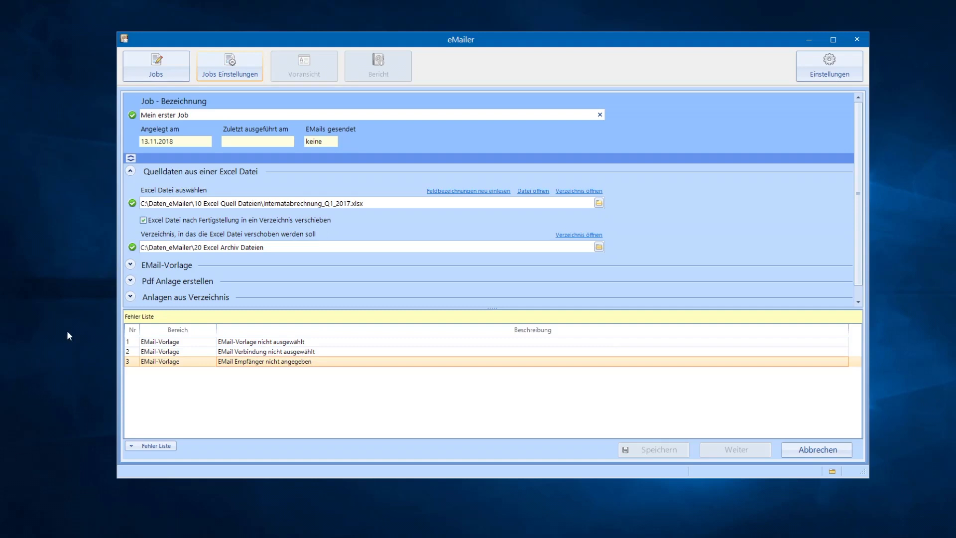
# - Collapse the error list and the Excel source data section, and return to the job overview
pyautogui.click(132, 449)
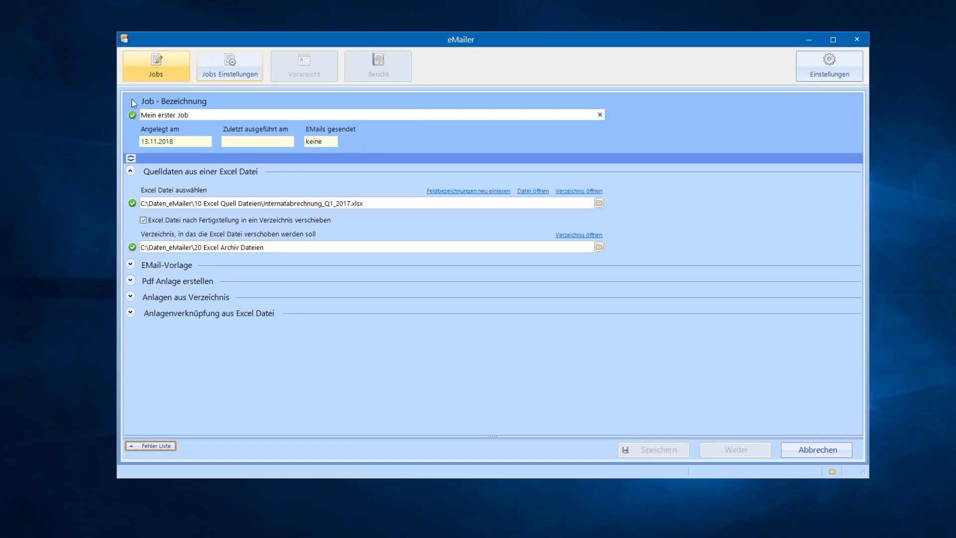
pyautogui.click(131, 171)
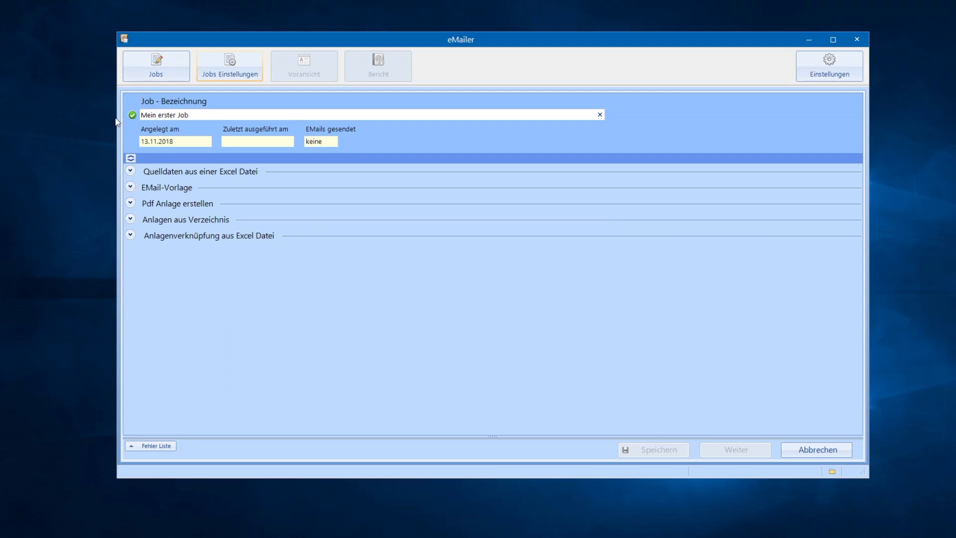
pyautogui.click(147, 71)
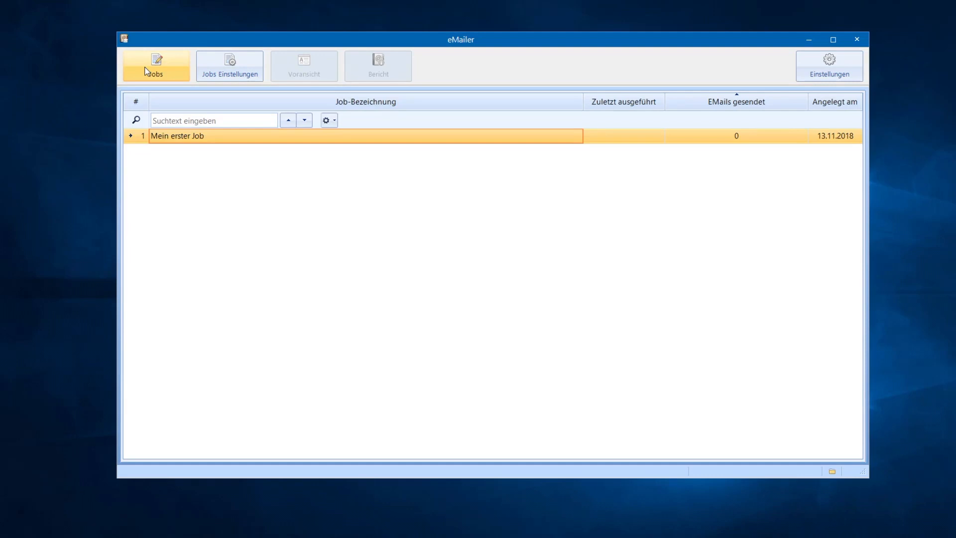